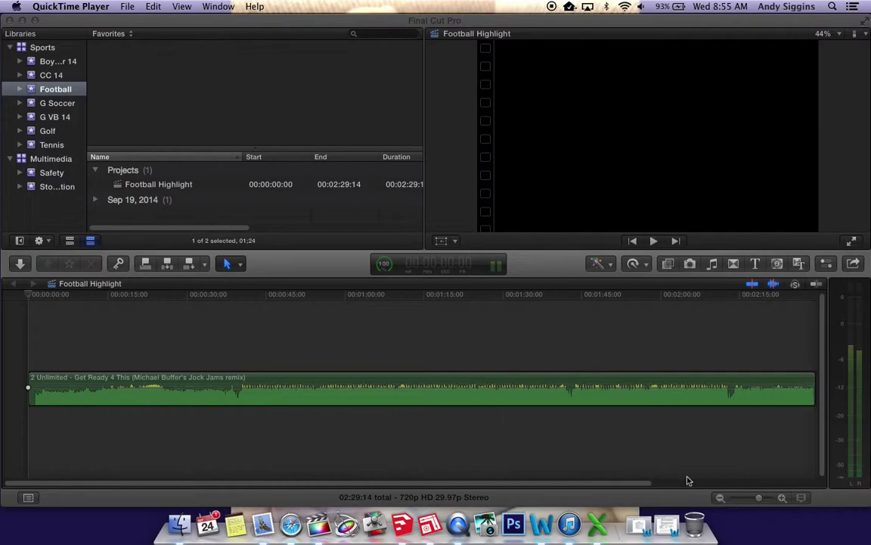
Make the audio clip taller to show its waveform and preview the song
{"action": "left_click", "coordinate": [802, 499]}
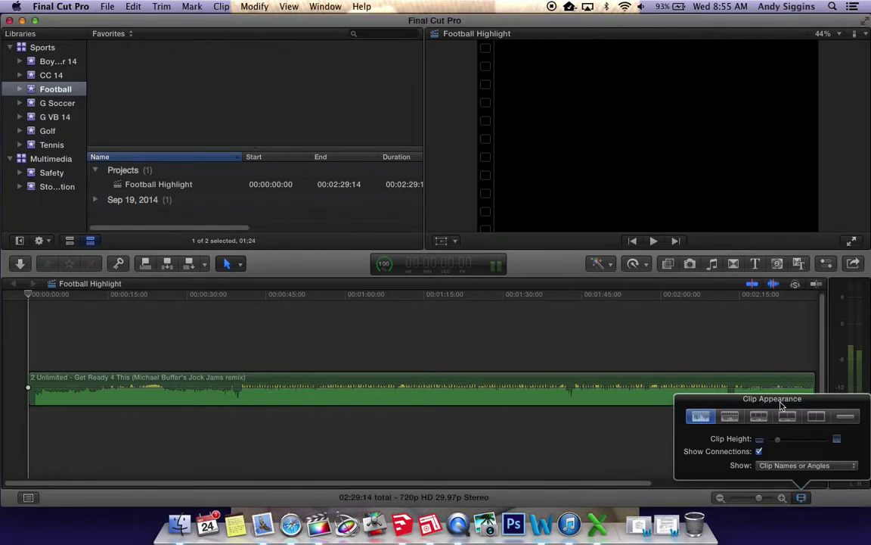
{"action": "left_click_drag", "start_coordinate": [780, 444], "coordinate": [807, 442]}
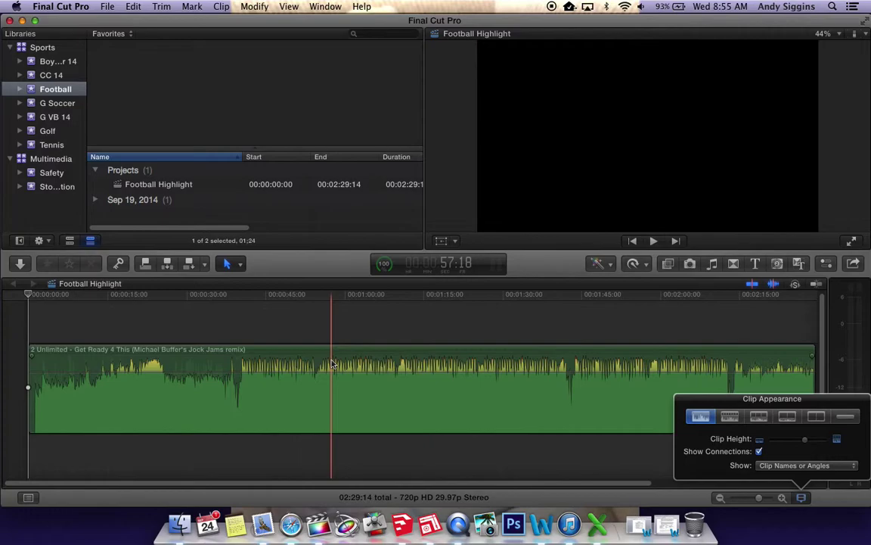
{"action": "key", "text": "space"}
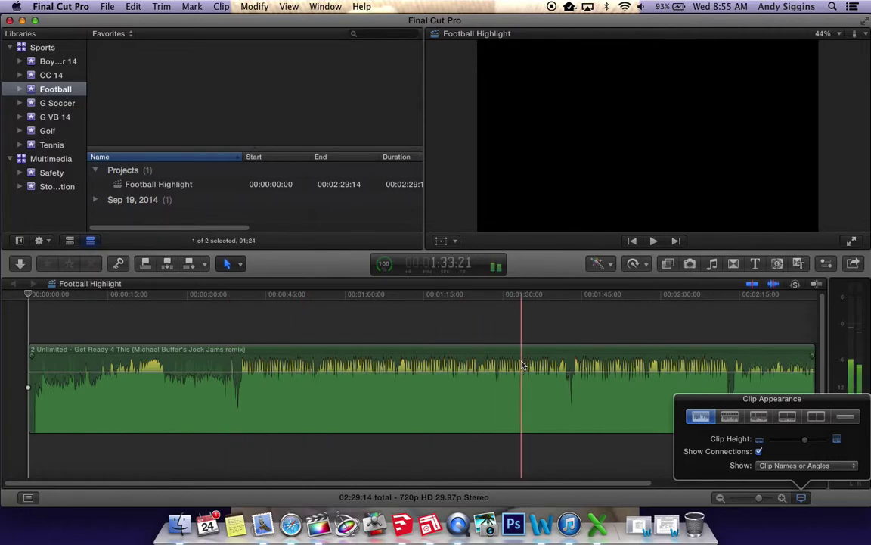
{"action": "key", "text": "space"}
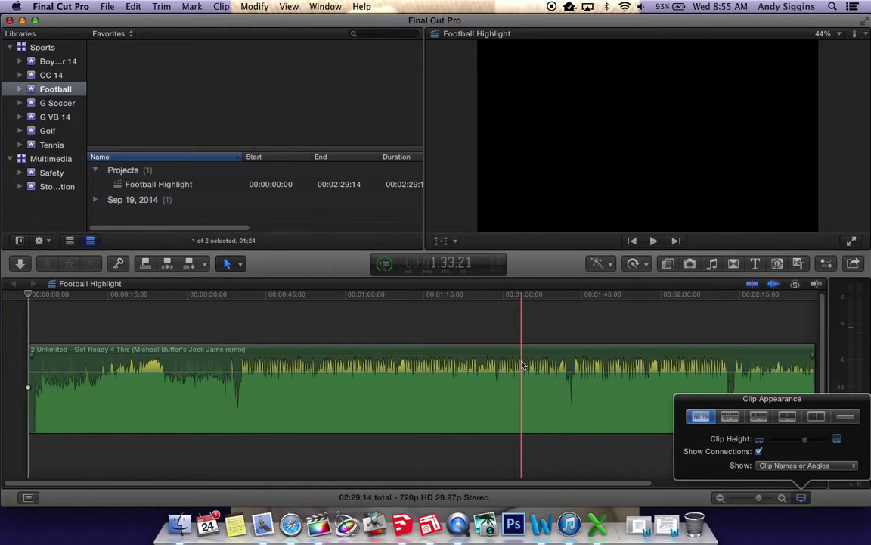
{"action": "key", "text": "space"}
{"action": "key", "text": "space"}
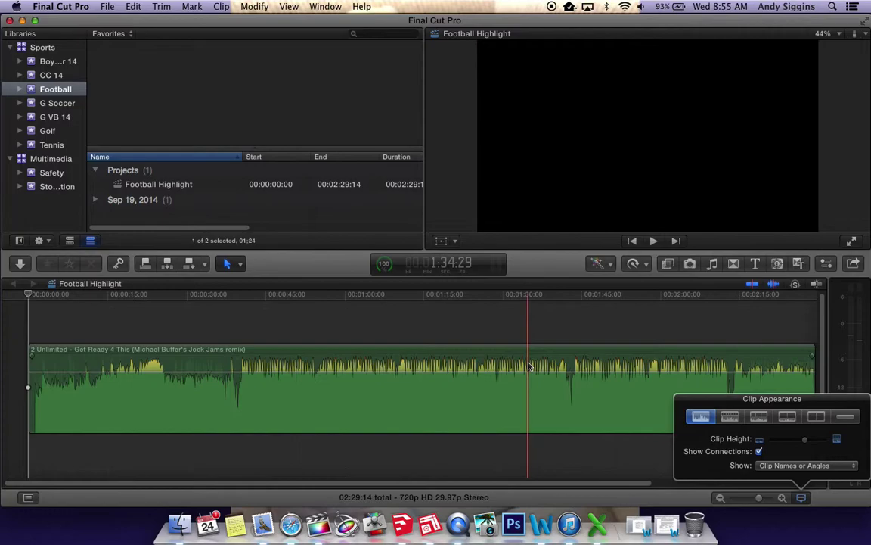
{"action": "key", "text": "space"}
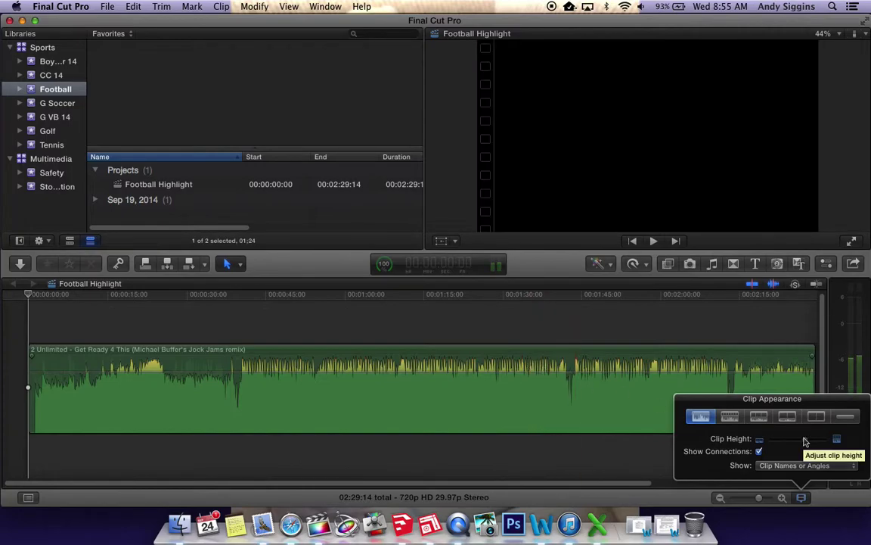
Shrink the audio clip back to a thin strip and stop the music
{"action": "left_click_drag", "start_coordinate": [806, 442], "coordinate": [779, 443]}
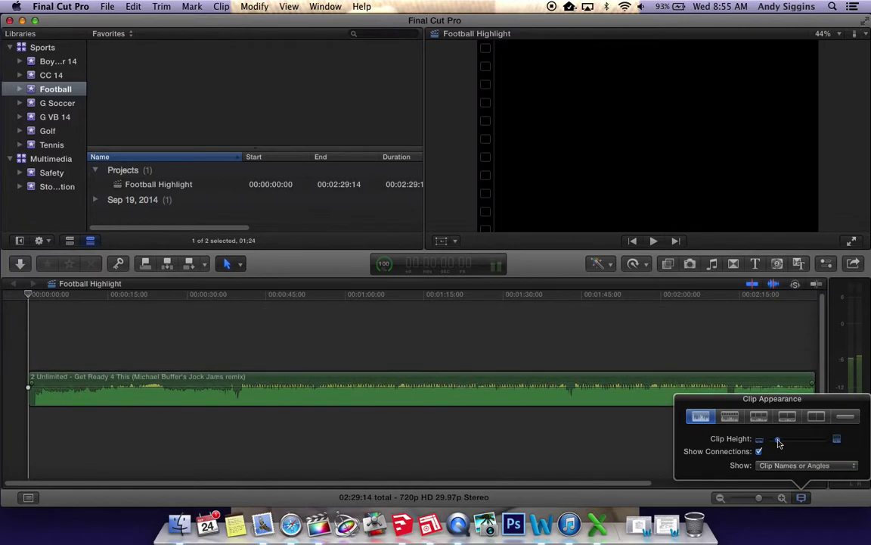
{"action": "left_click", "coordinate": [614, 446]}
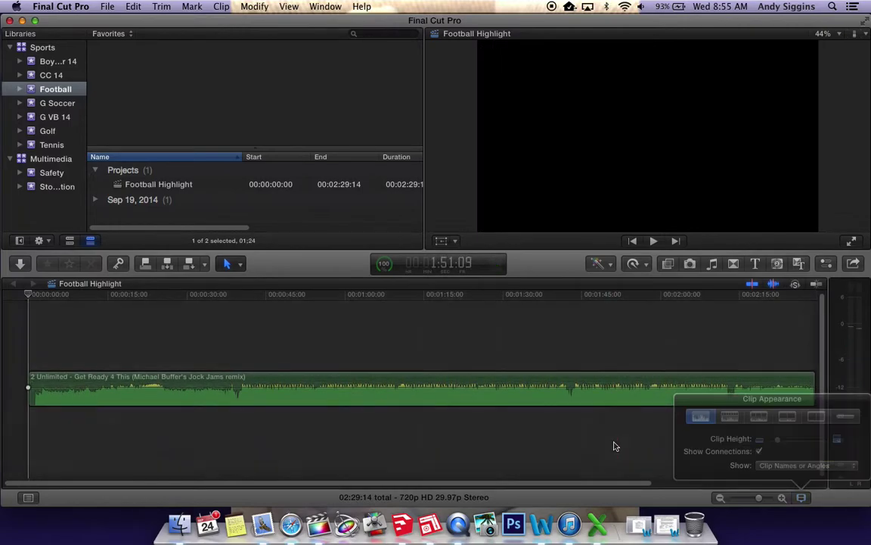
{"action": "key", "text": "space"}
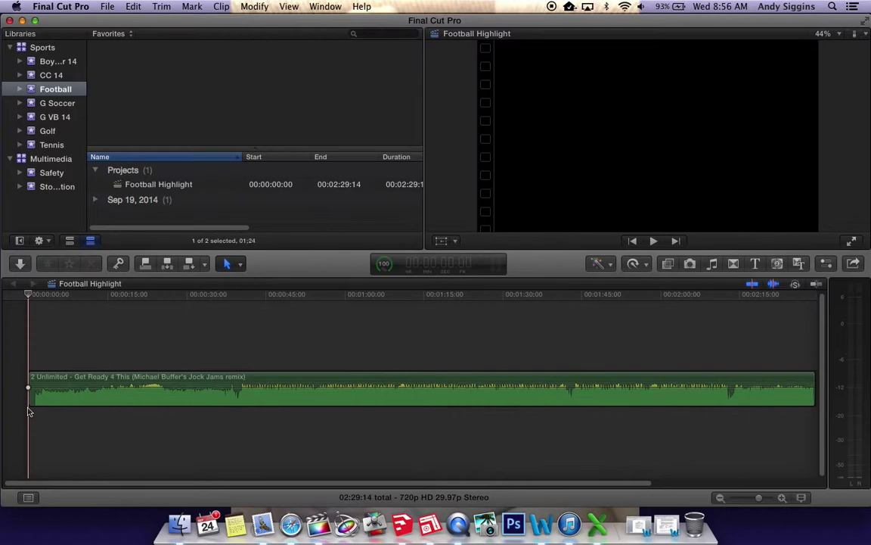
Play the song from the beginning with the computer's sound volume turned up
{"action": "key", "text": "space"}
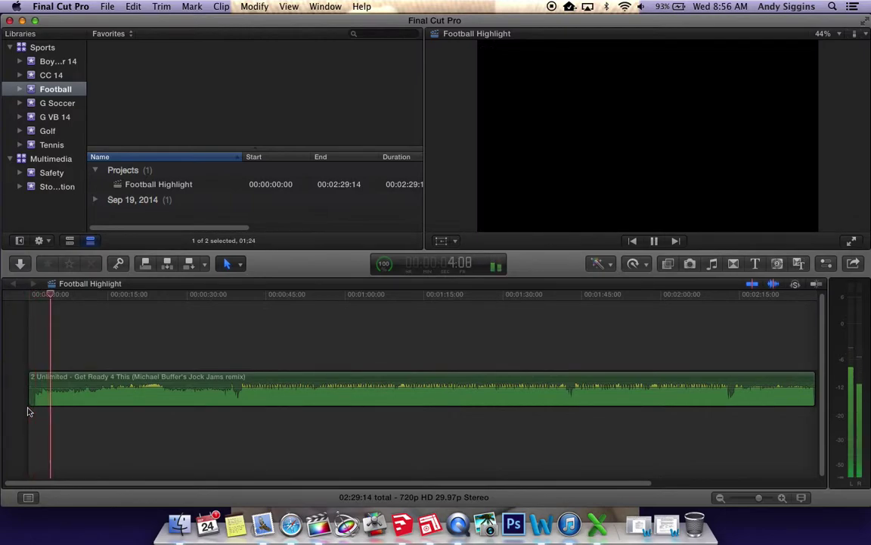
{"action": "key", "text": "XF86AudioLowerVolume"}
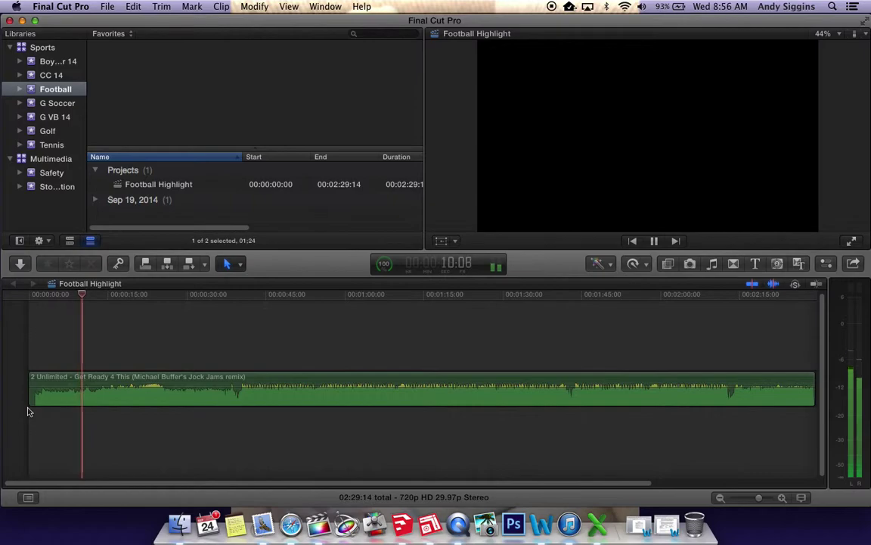
{"action": "key", "text": "XF86AudioRaiseVolume"}
{"action": "key", "text": "XF86AudioRaiseVolume"}
{"action": "key", "text": "XF86AudioRaiseVolume"}
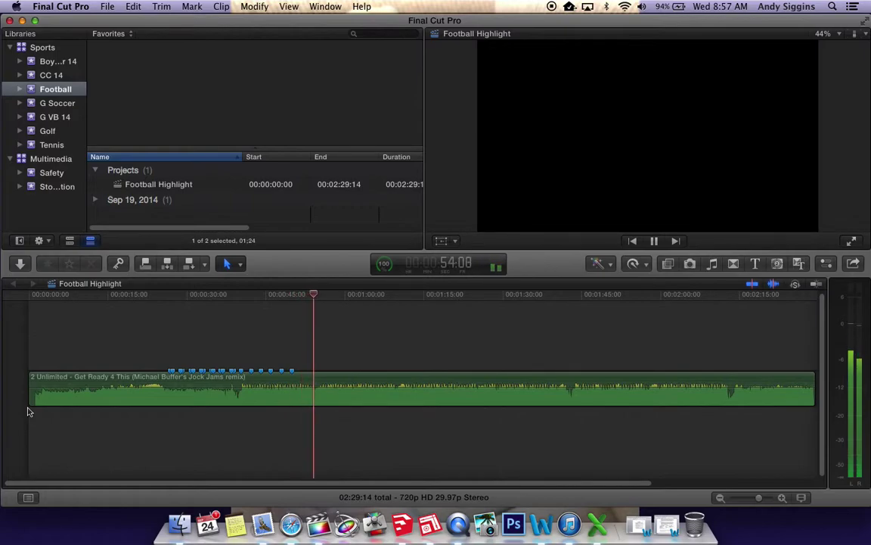
Mark ten more beats on the music clip up to about 1:33, then stop playback
{"action": "key", "text": "m"}
{"action": "key", "text": "m"}
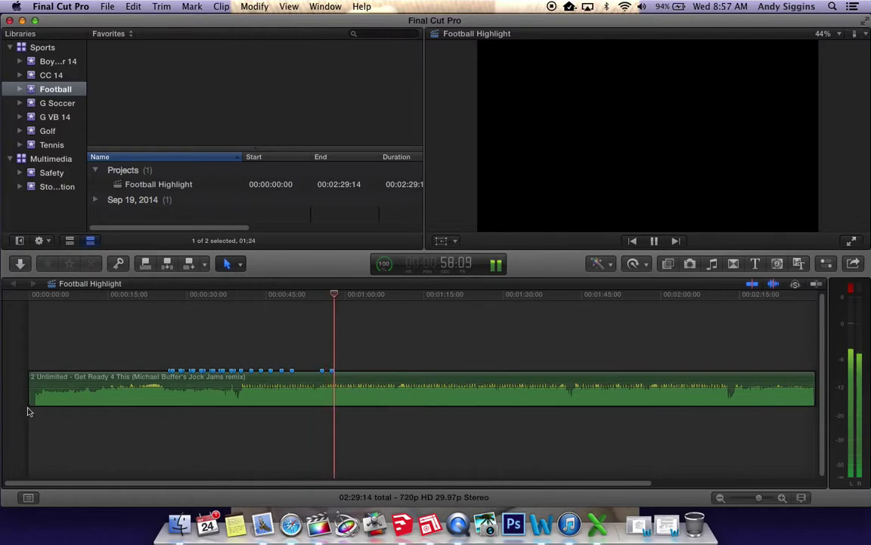
{"action": "key", "text": "m"}
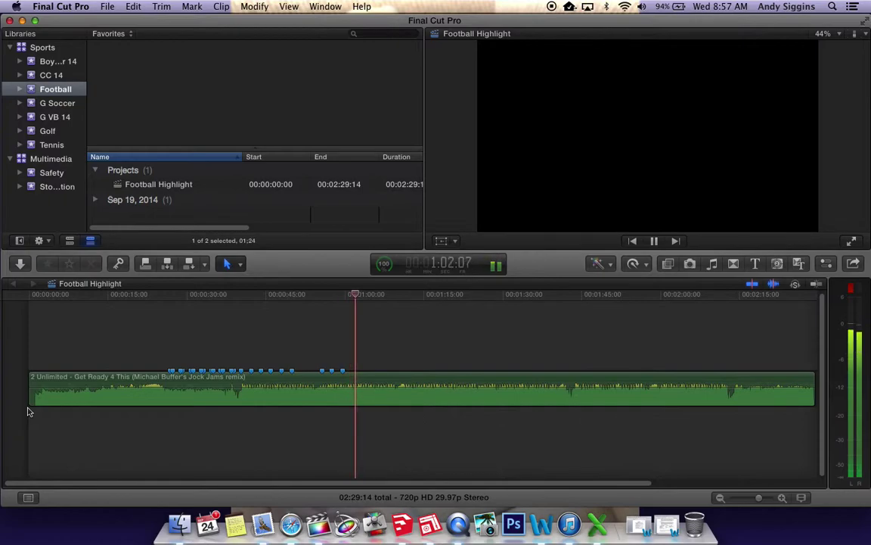
{"action": "key", "text": "m"}
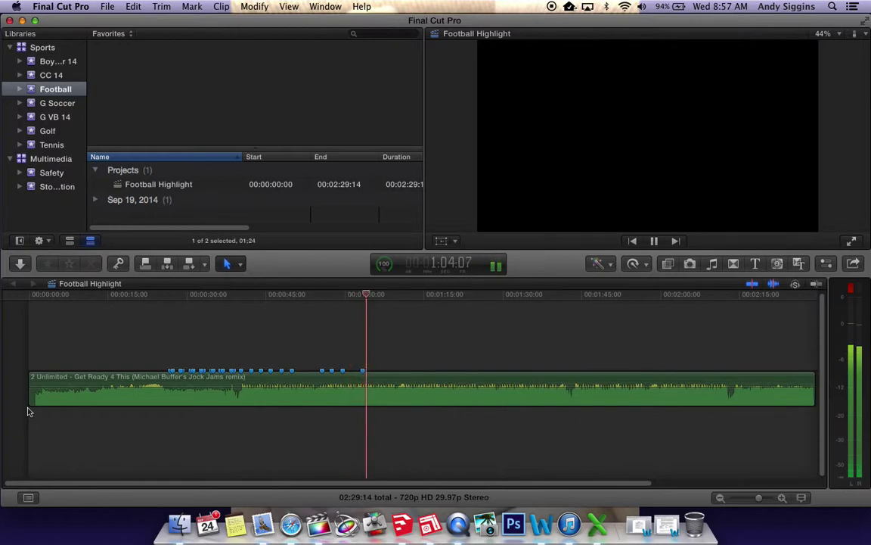
{"action": "key", "text": "m"}
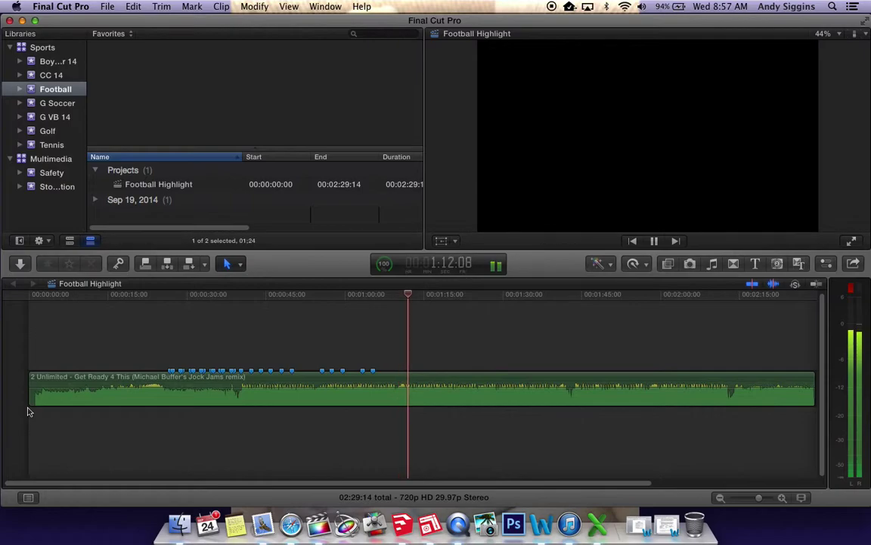
{"action": "key", "text": "m"}
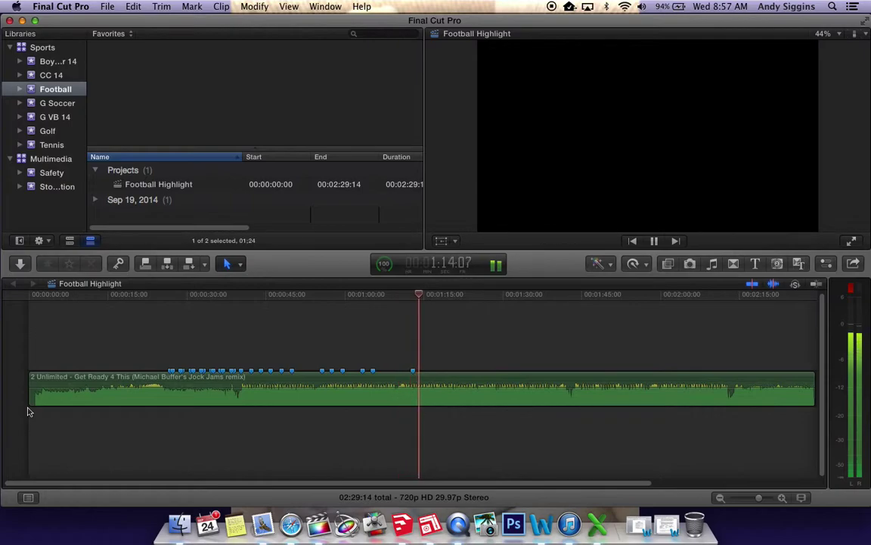
{"action": "key", "text": "m"}
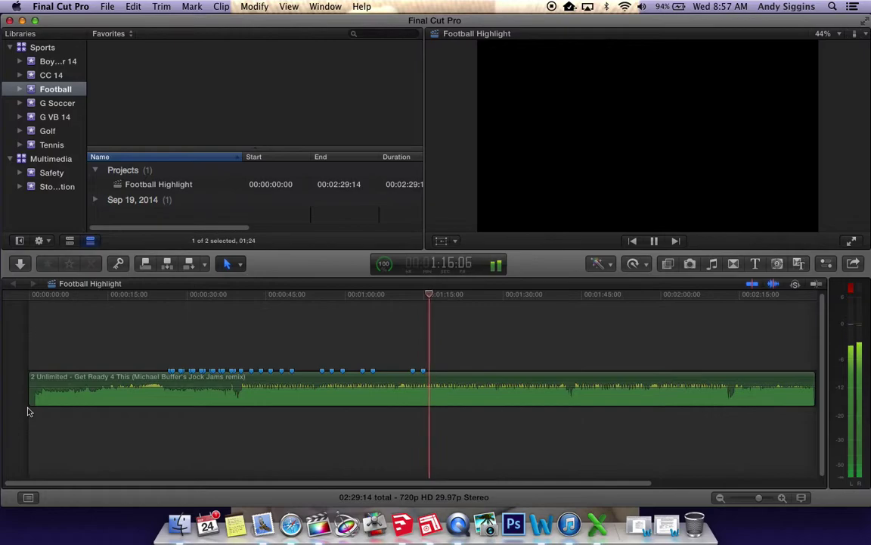
{"action": "key", "text": "m"}
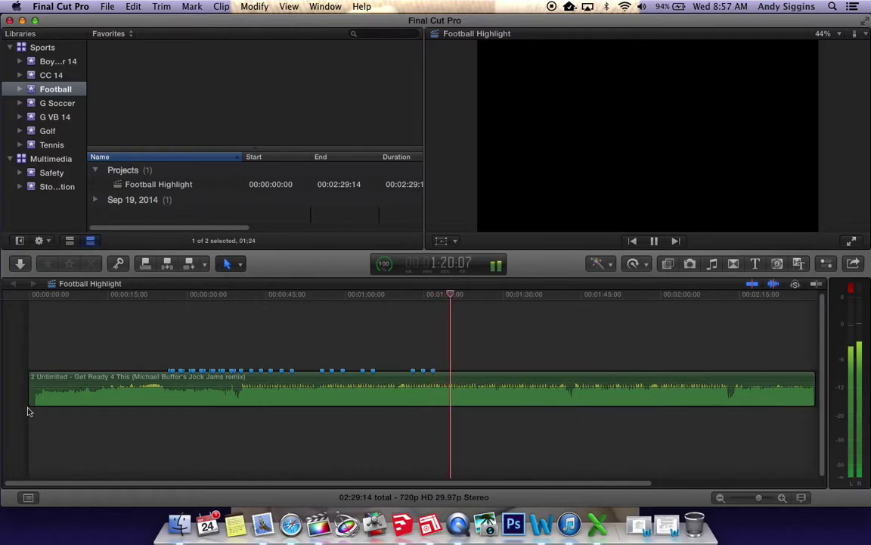
{"action": "key", "text": "m"}
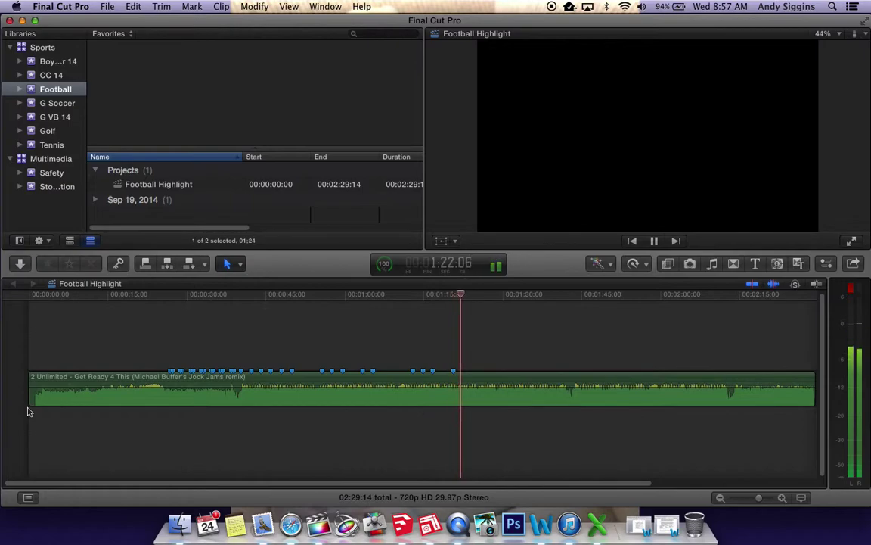
{"action": "key", "text": "m"}
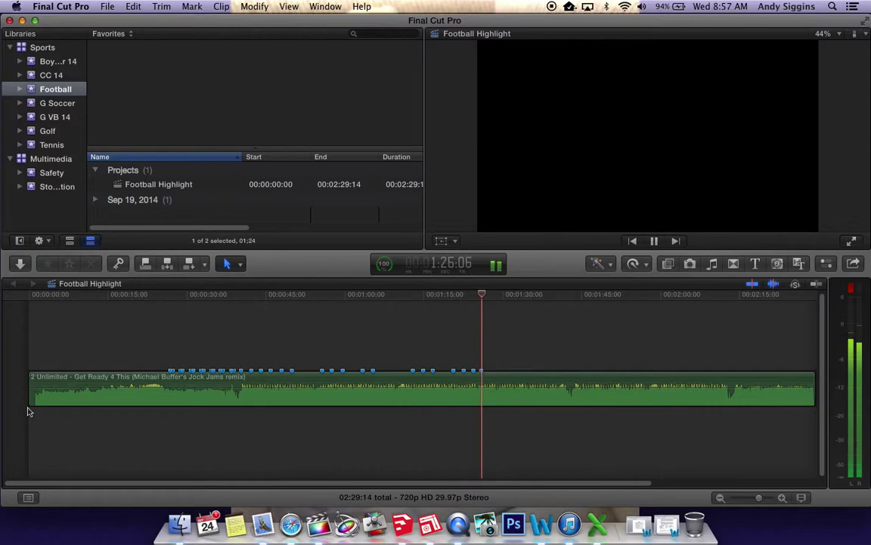
{"action": "key", "text": "m"}
{"action": "key", "text": "m"}
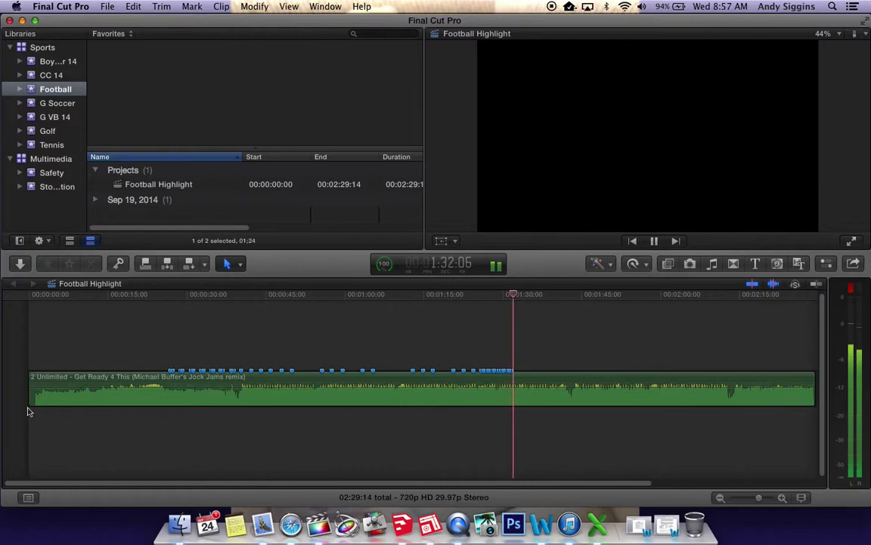
{"action": "key", "text": "space"}
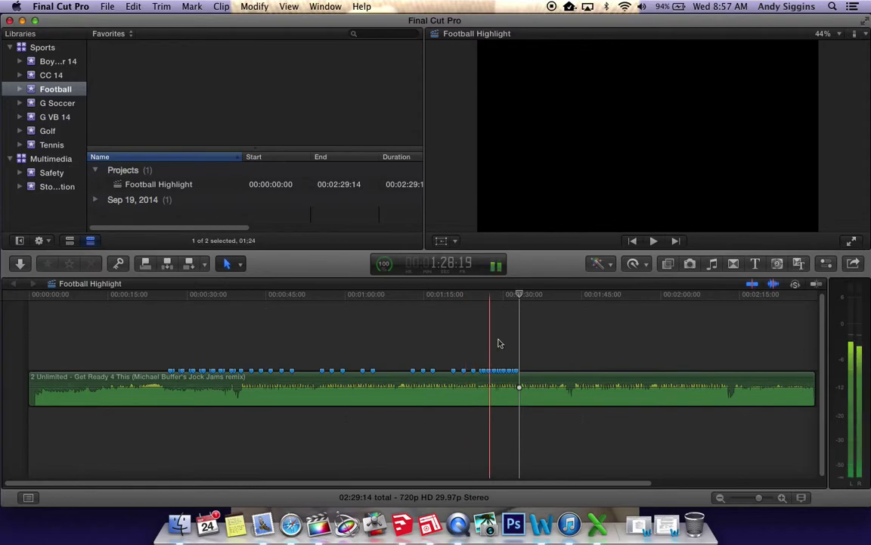
Zoom the timeline in on the markers with the playhead back at about 28 seconds
{"action": "left_click", "coordinate": [493, 295]}
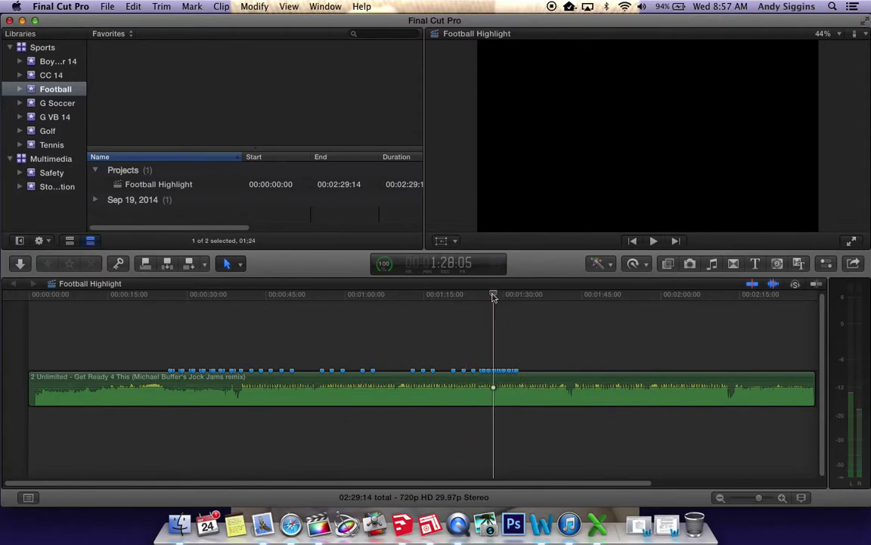
{"action": "left_click_drag", "start_coordinate": [493, 295], "coordinate": [194, 304]}
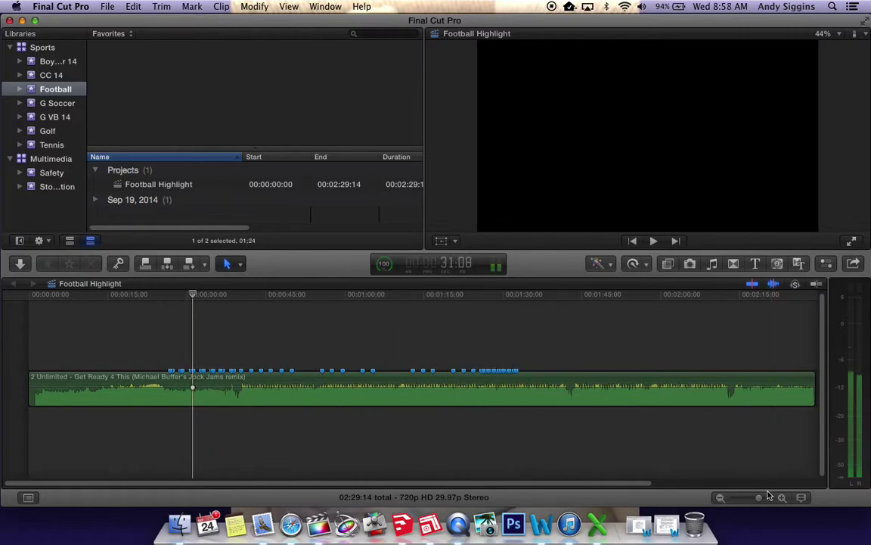
{"action": "left_click_drag", "start_coordinate": [758, 498], "coordinate": [762, 498]}
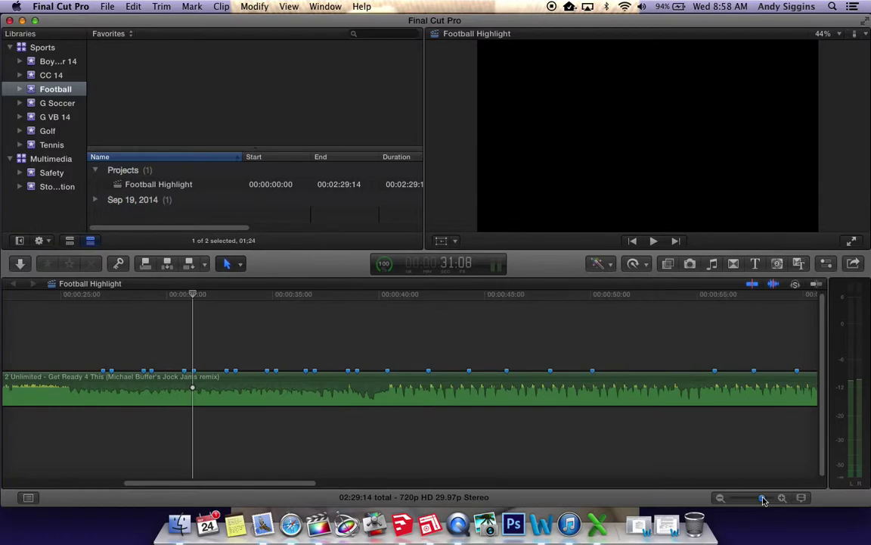
{"action": "left_click_drag", "start_coordinate": [193, 296], "coordinate": [152, 296]}
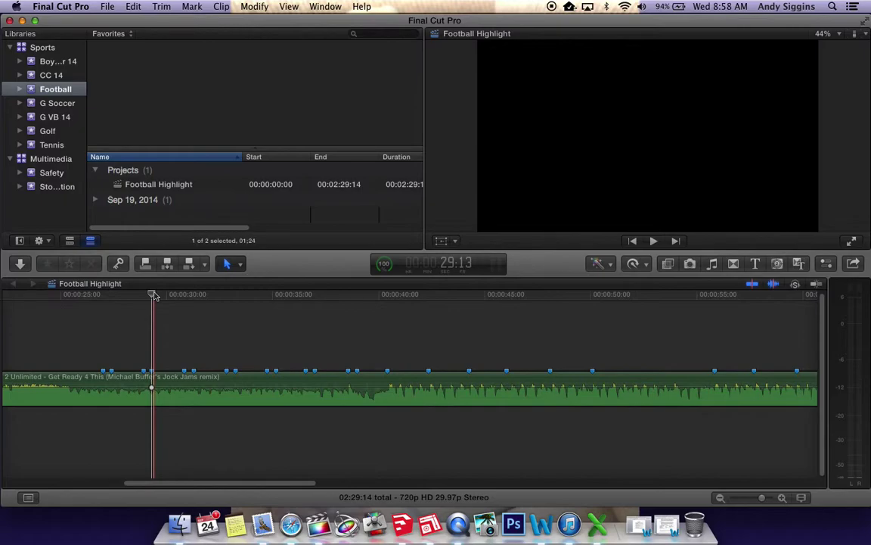
Delete the stray beat marker near 37 seconds on the music clip
{"action": "left_click_drag", "start_coordinate": [153, 295], "coordinate": [151, 296]}
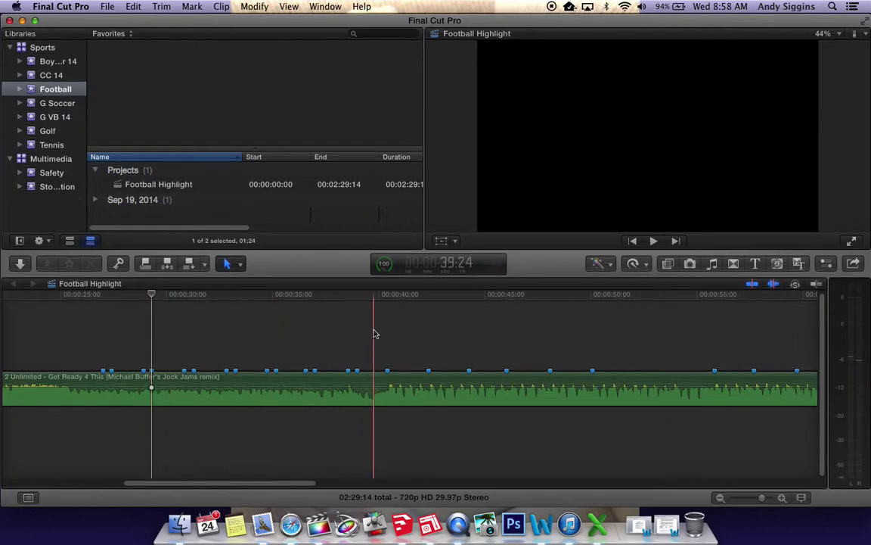
{"action": "right_click", "coordinate": [315, 371]}
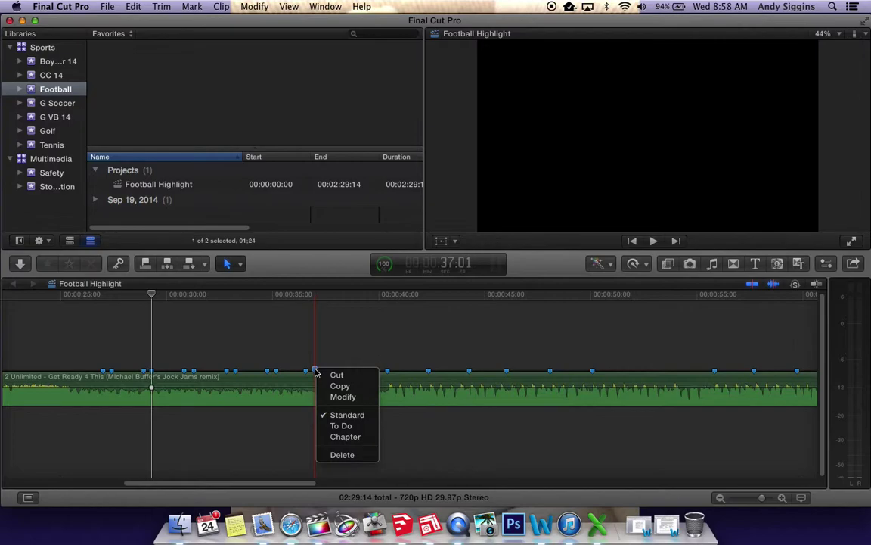
{"action": "left_click", "coordinate": [341, 455]}
{"action": "left_click", "coordinate": [349, 371]}
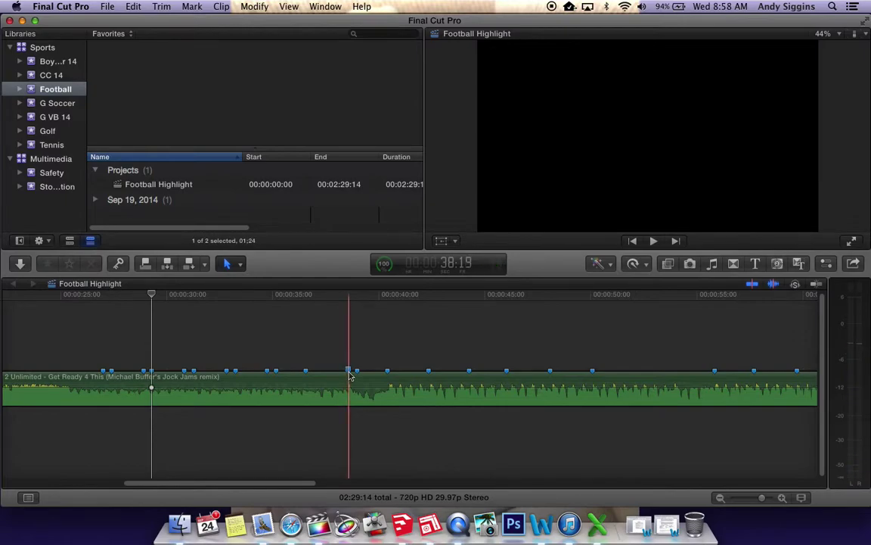
Return the playhead to the project start and zoom out to fit the whole timeline
{"action": "key", "text": "Home"}
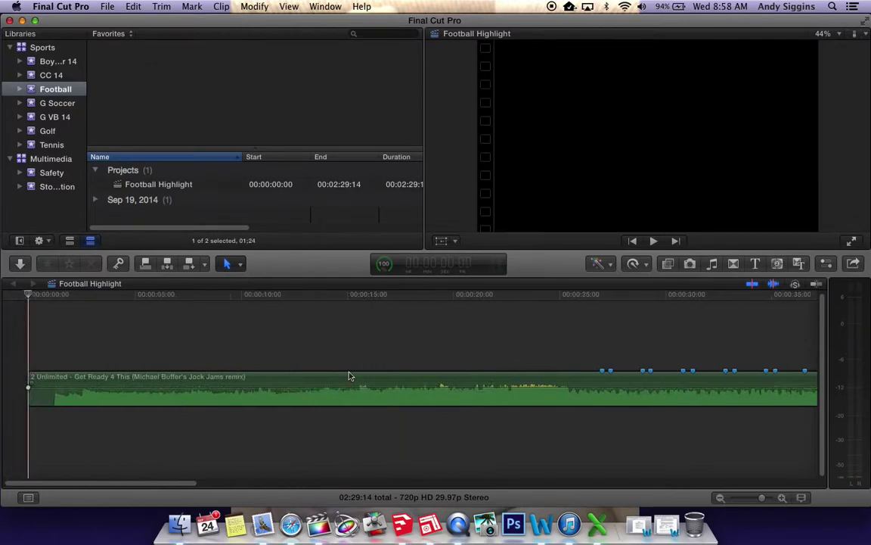
{"action": "key", "text": "End"}
{"action": "key", "text": "Home"}
{"action": "key", "text": "shift+z"}
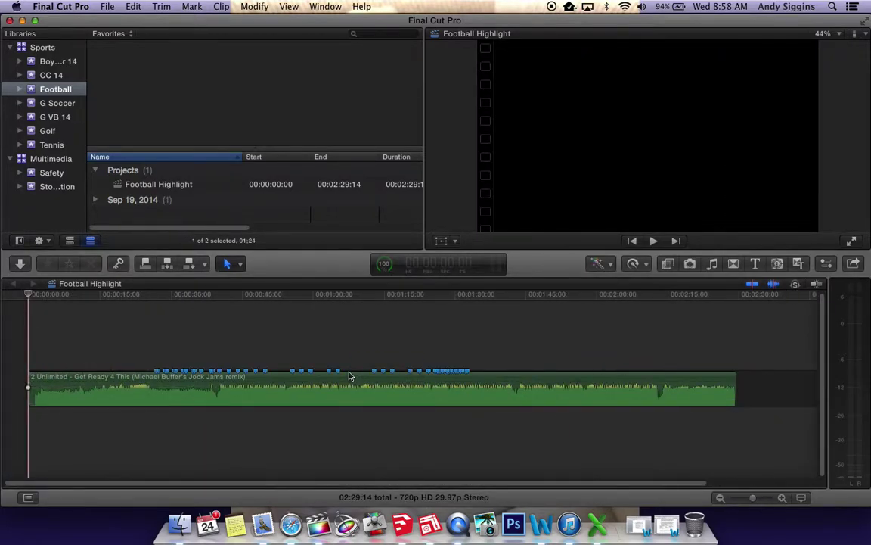